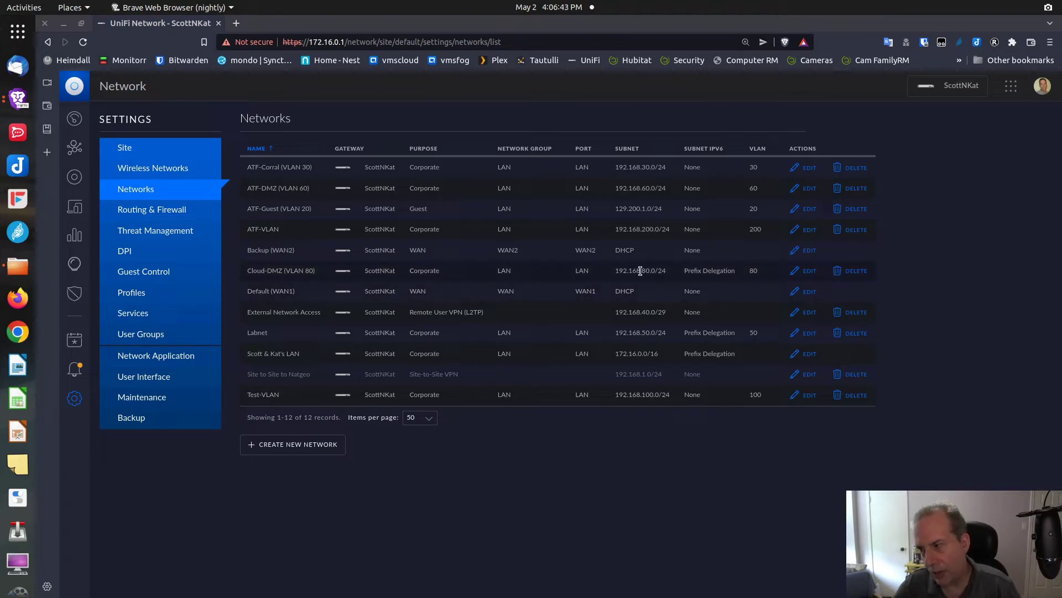
Open the Cloud-DMZ (VLAN 80) network's edit view to review its settings
click(810, 275)
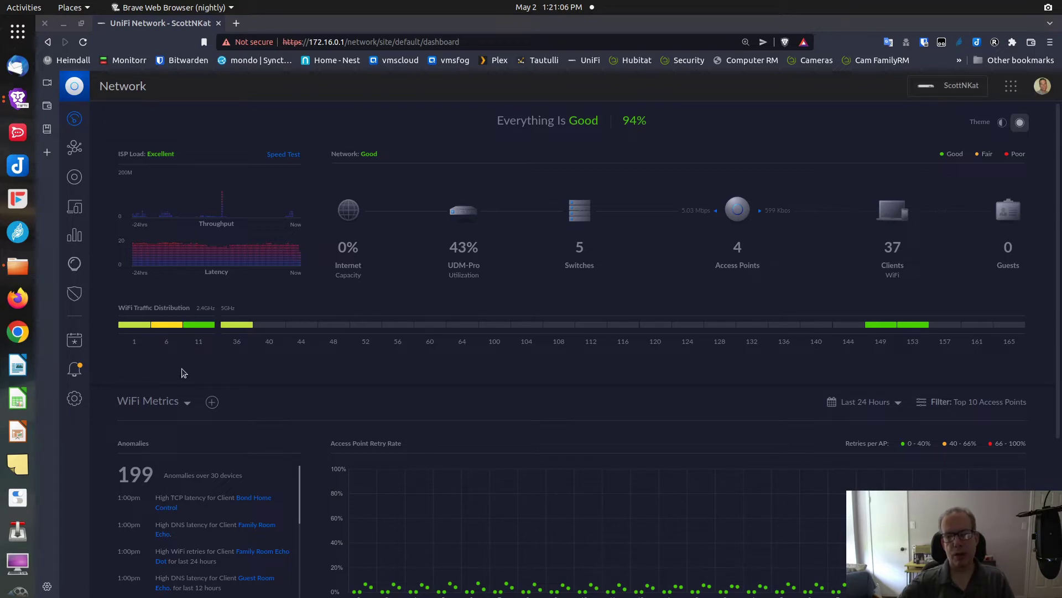
Move from the Clients list to Insights to show per-port switch stats
click(77, 208)
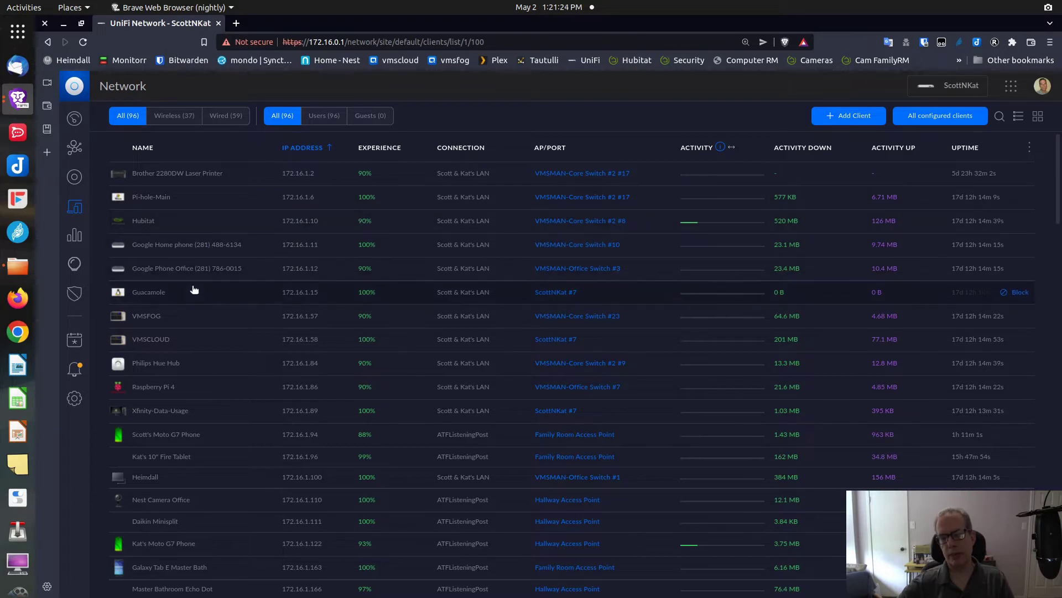
click(75, 264)
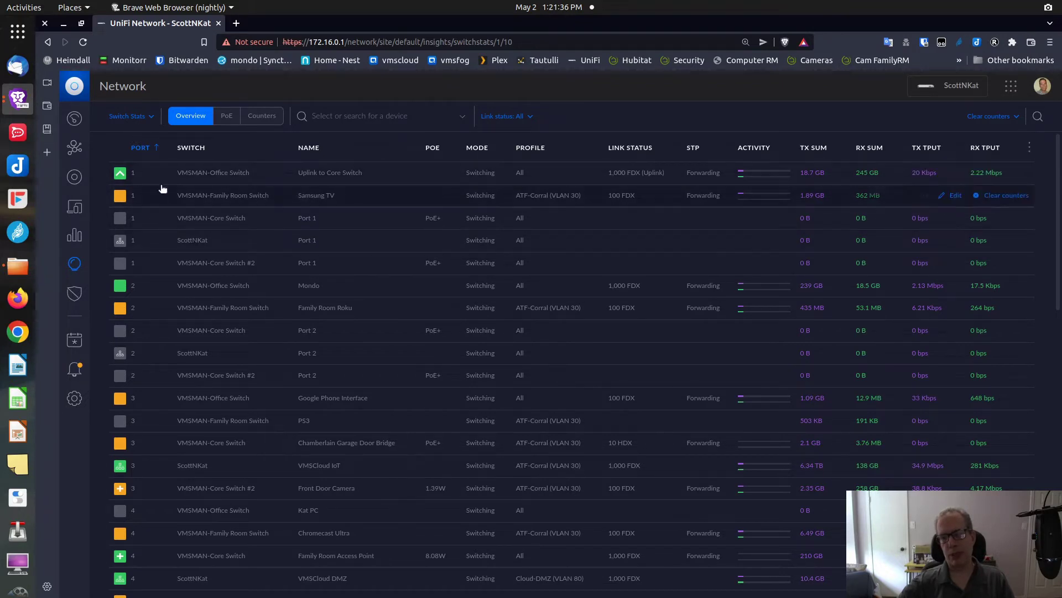
Switch Insights to Client History and sort by FIXED IP descending
click(154, 119)
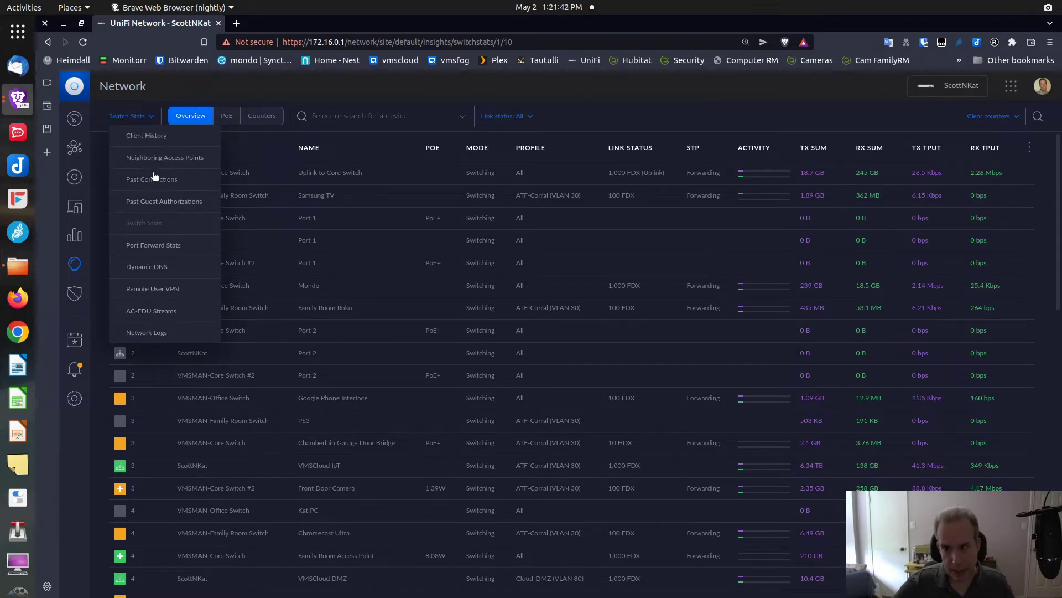
click(151, 134)
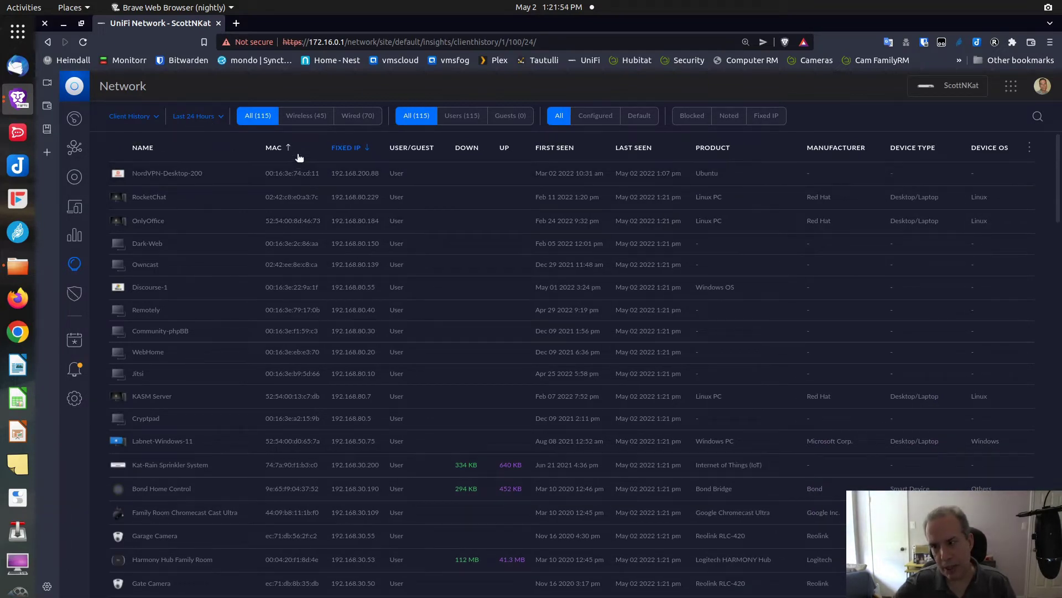
click(343, 148)
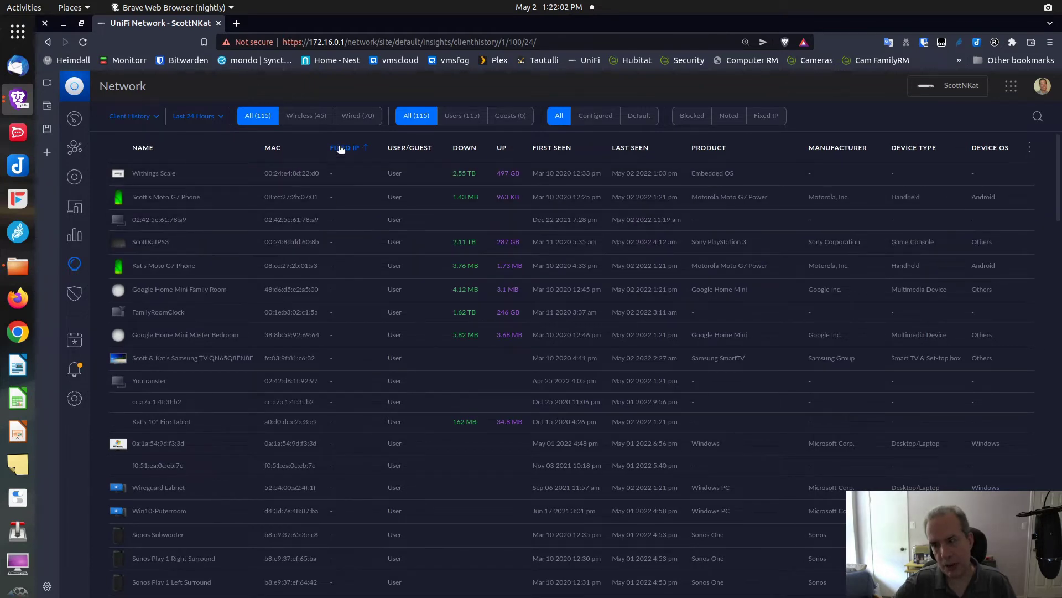
click(342, 148)
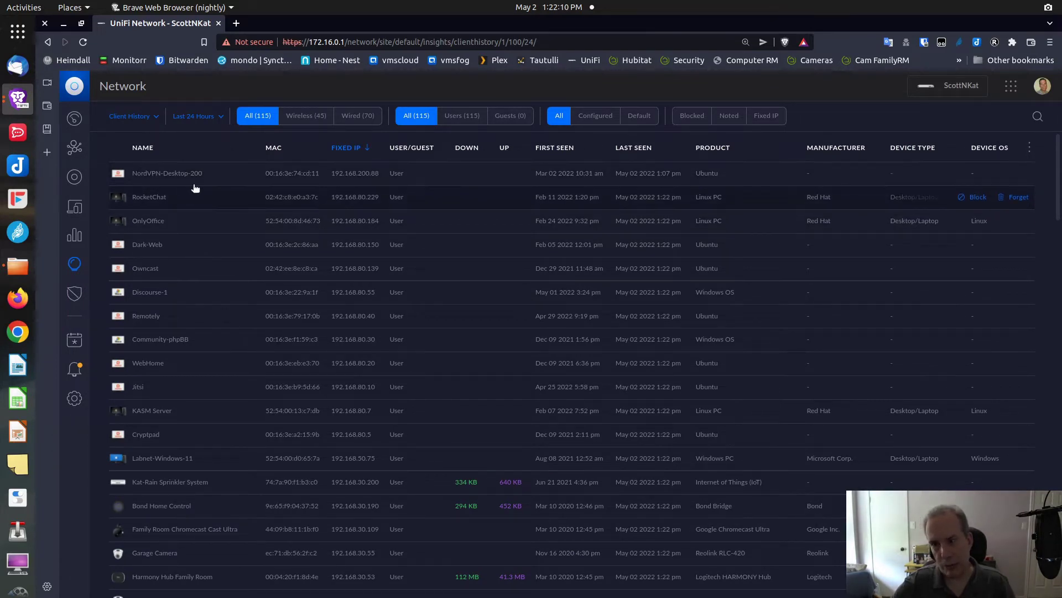
click(164, 176)
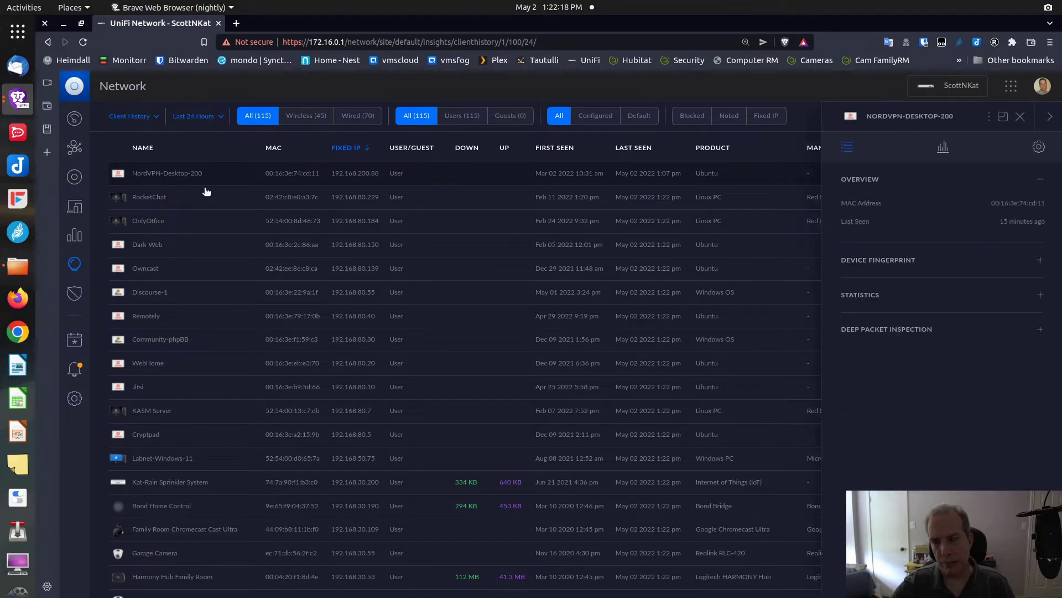
click(1001, 116)
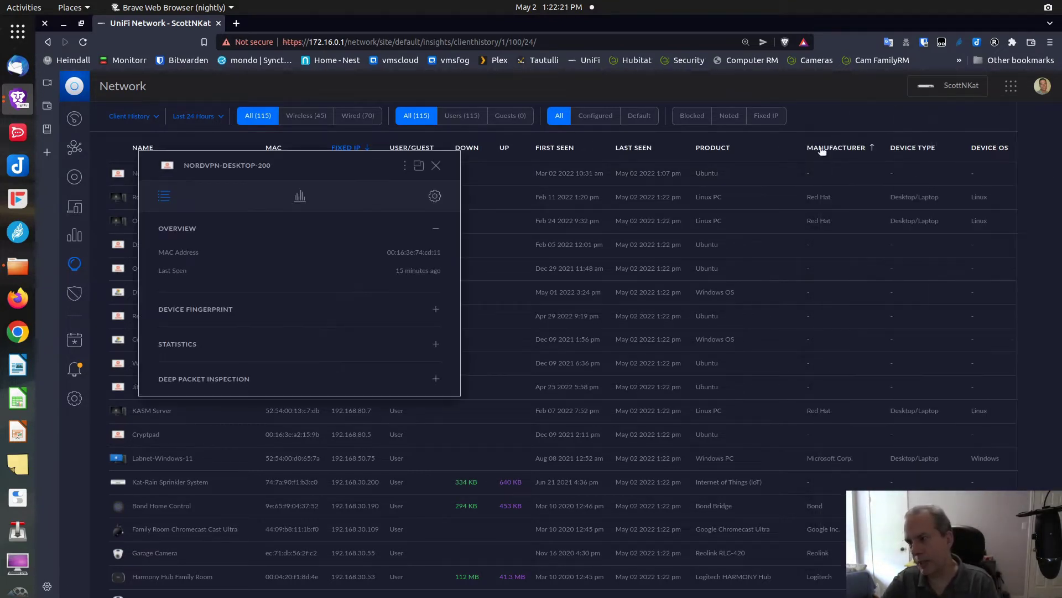
click(435, 197)
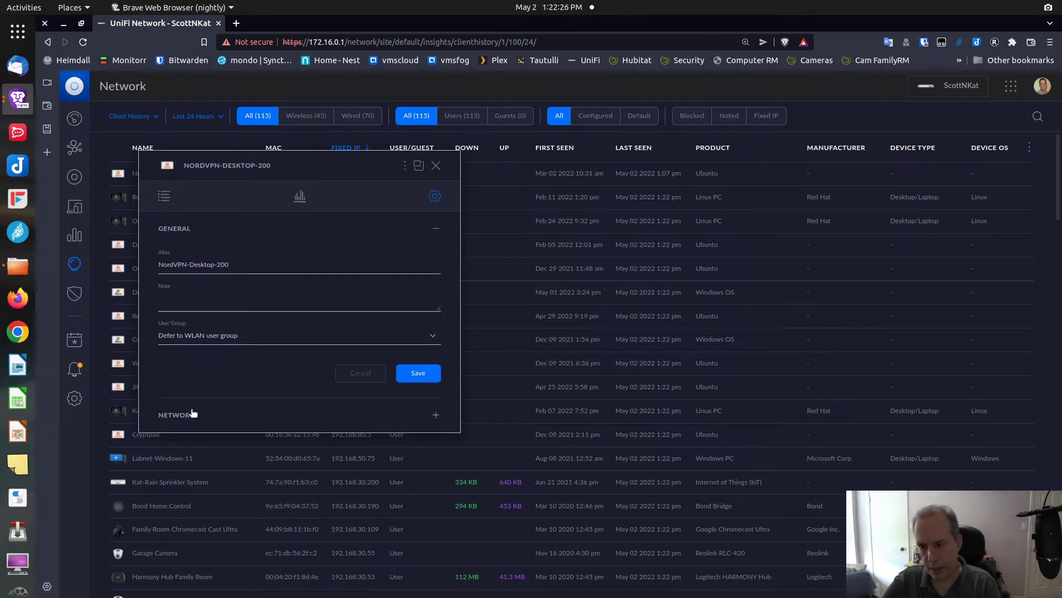
click(436, 415)
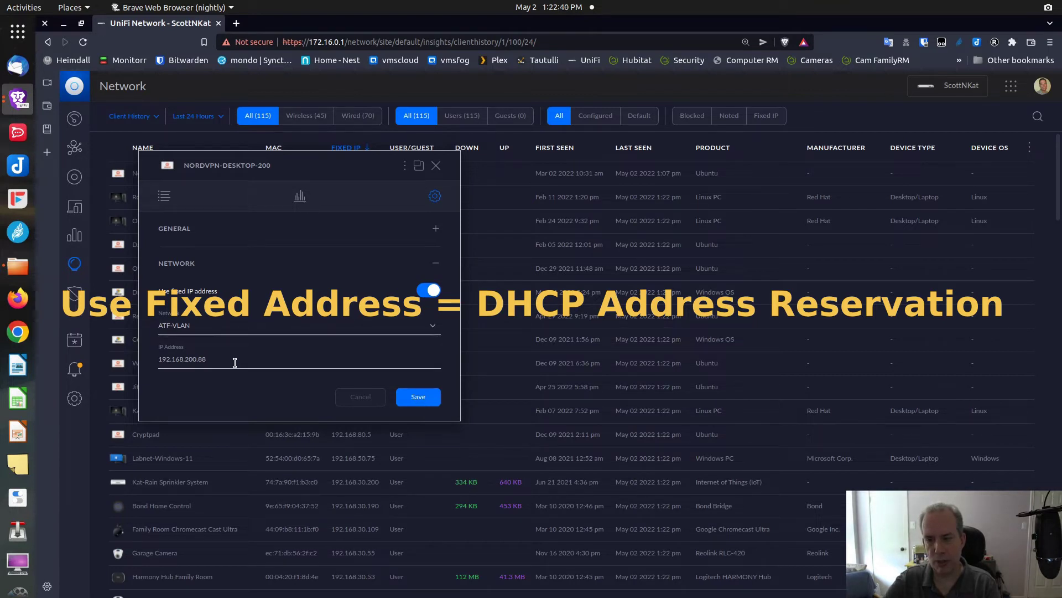
click(436, 165)
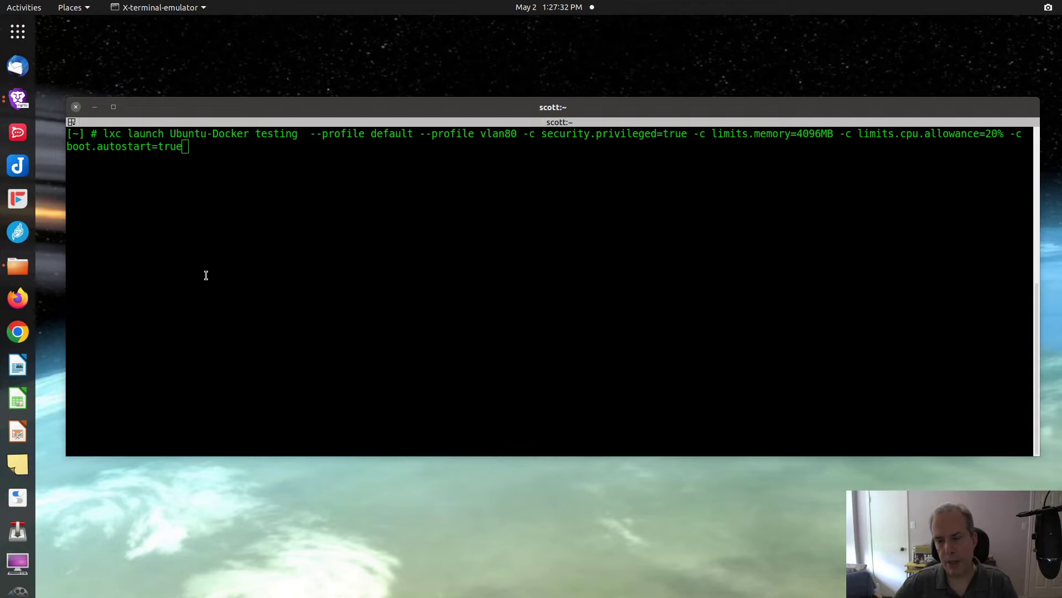
Run 'lxc launch Ubuntu-Docker testing' in the terminal to create and start the container
click(217, 254)
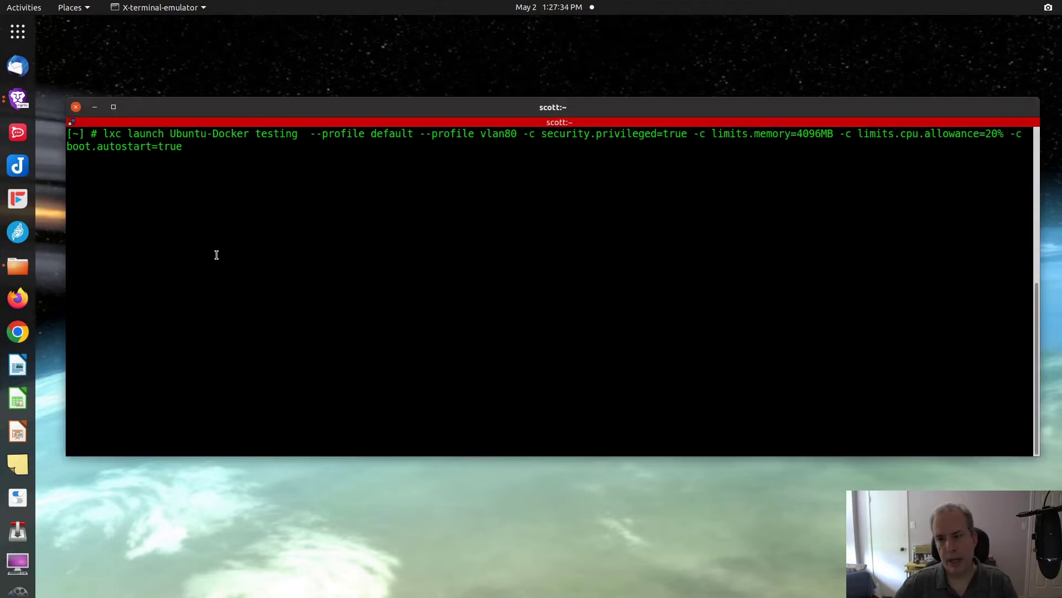
key(Return)
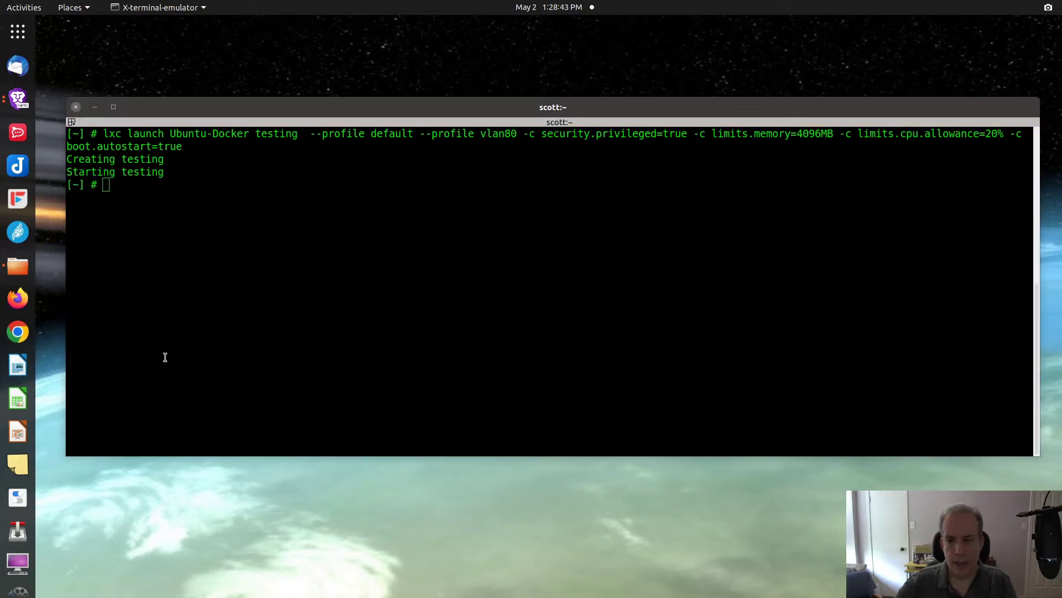
Open a bash shell inside the testing container with 'lxc exec testing bash'
click(232, 338)
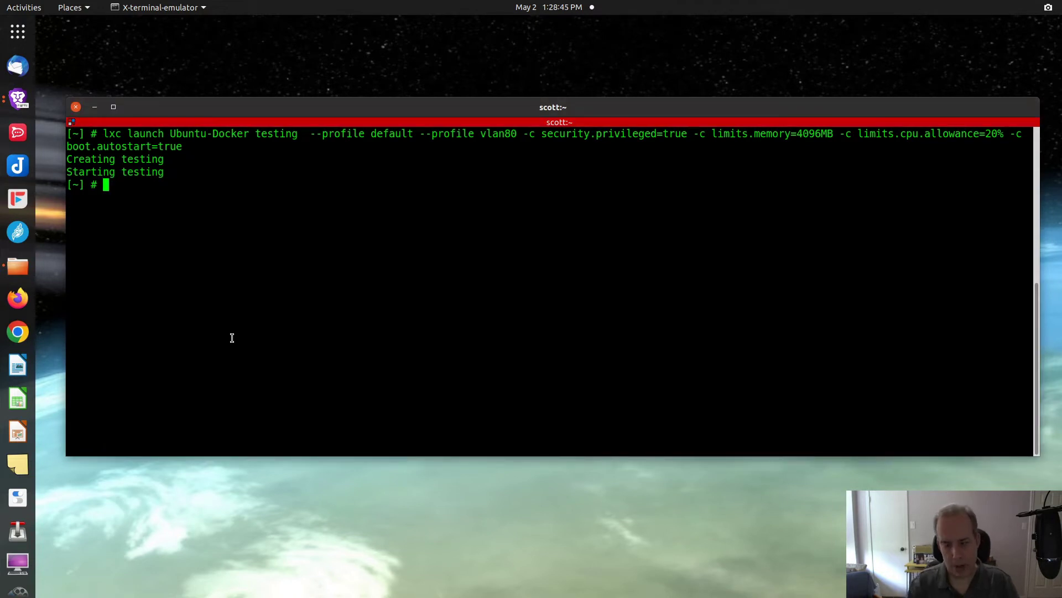
text(lxc exe)
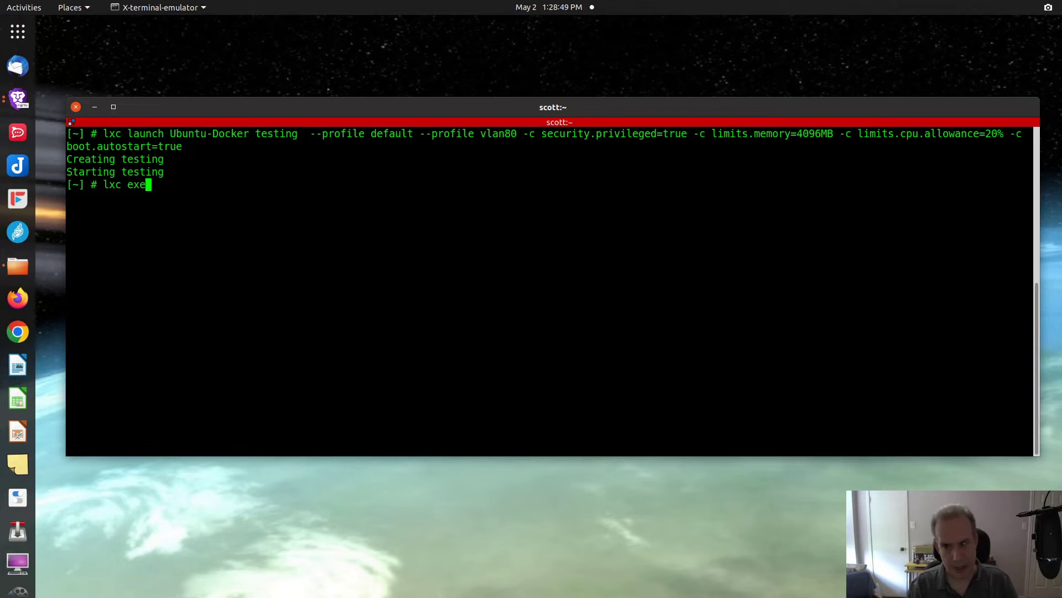
text(c testin)
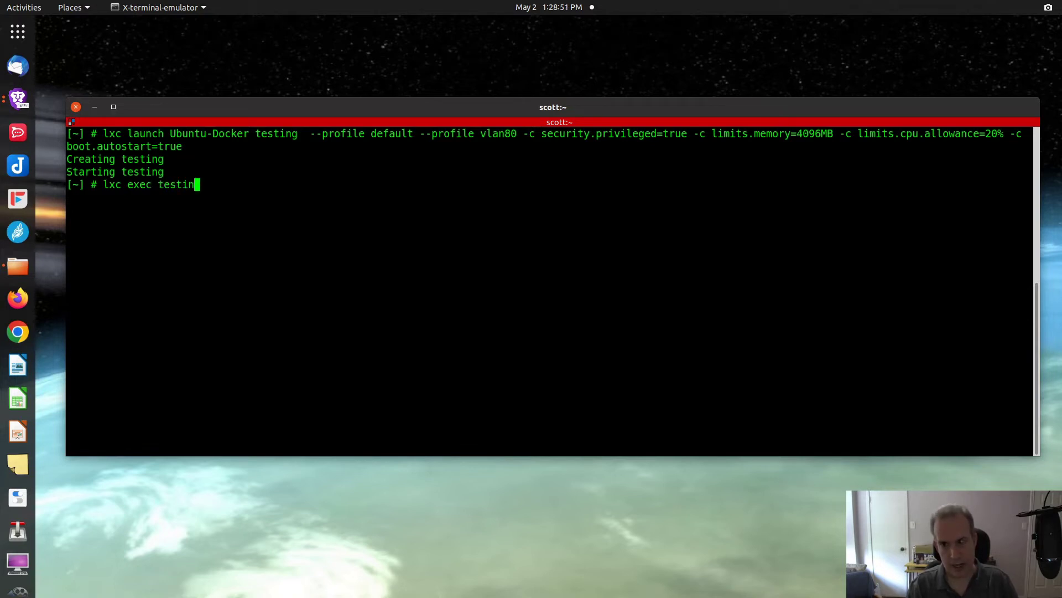
text(g bash)
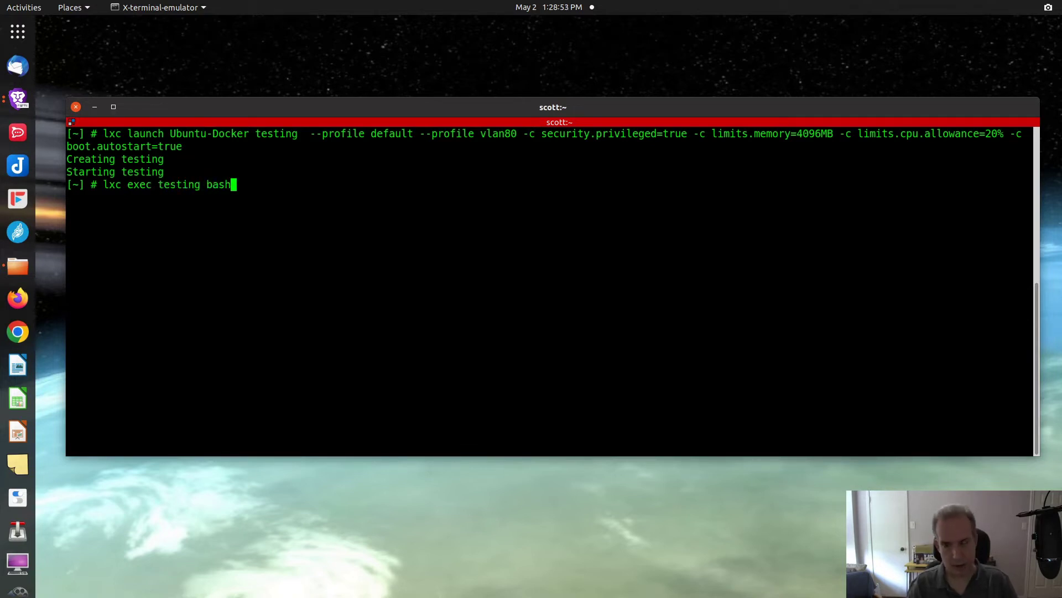
key(Return)
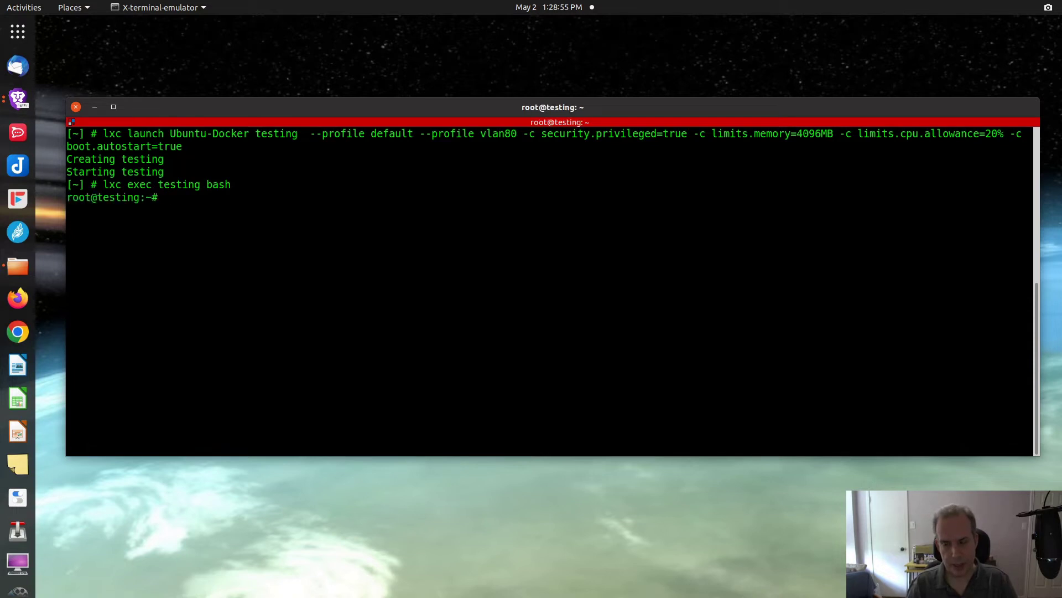
Run ifconfig and select the eth0 address 192.168.80.163
text(ifconfig)
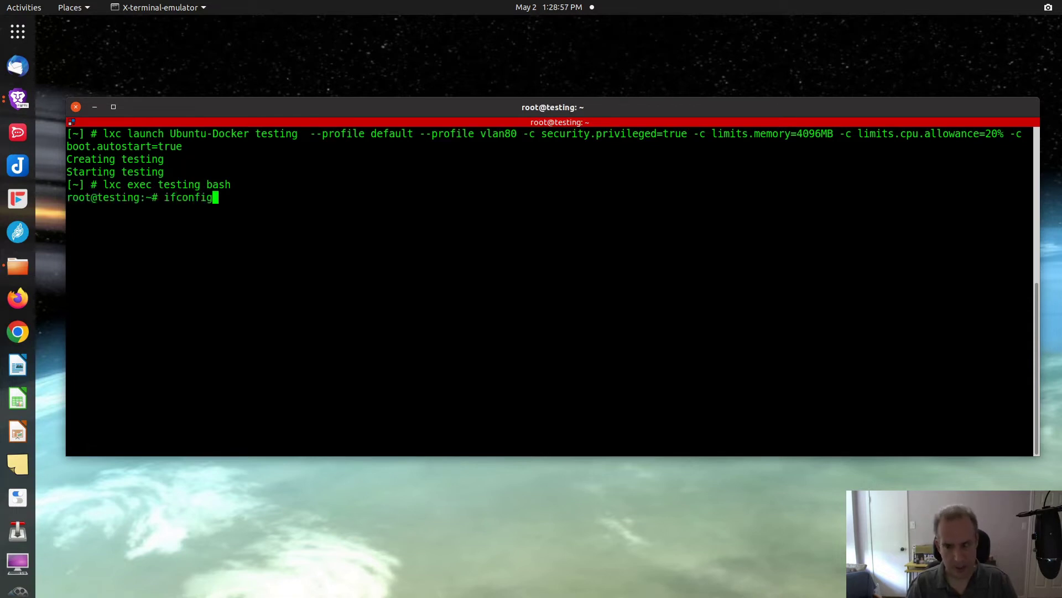
key(Return)
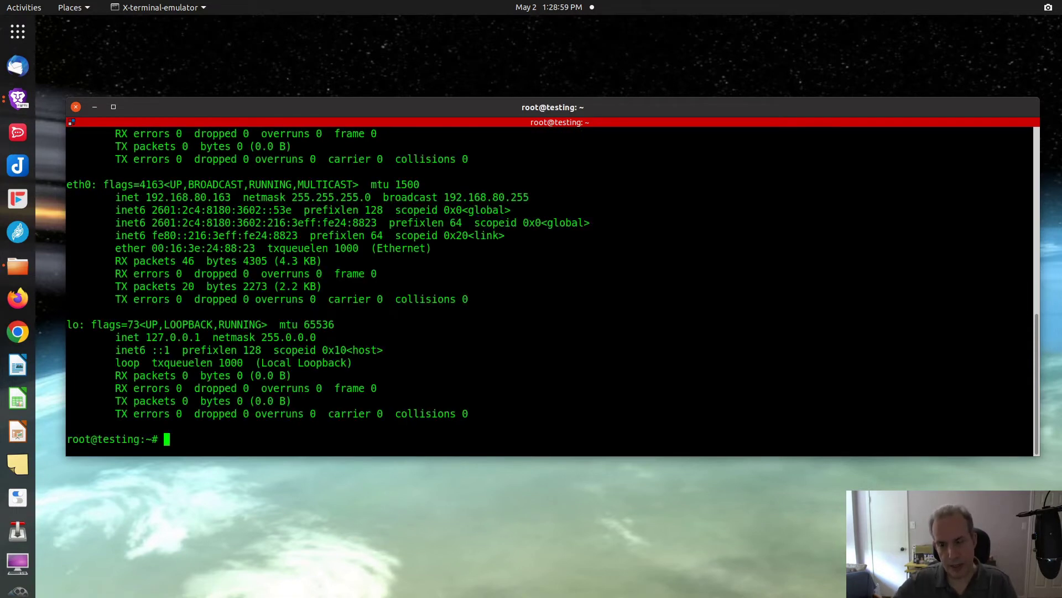
drag(147, 197, 225, 199)
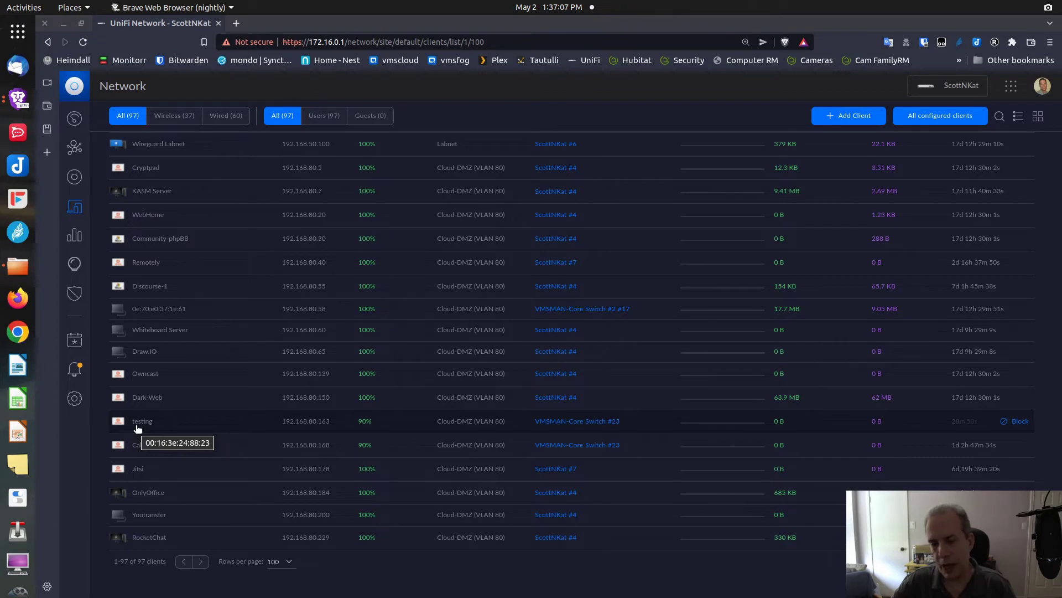
Open the testing client's pop-out configuration panel
click(138, 428)
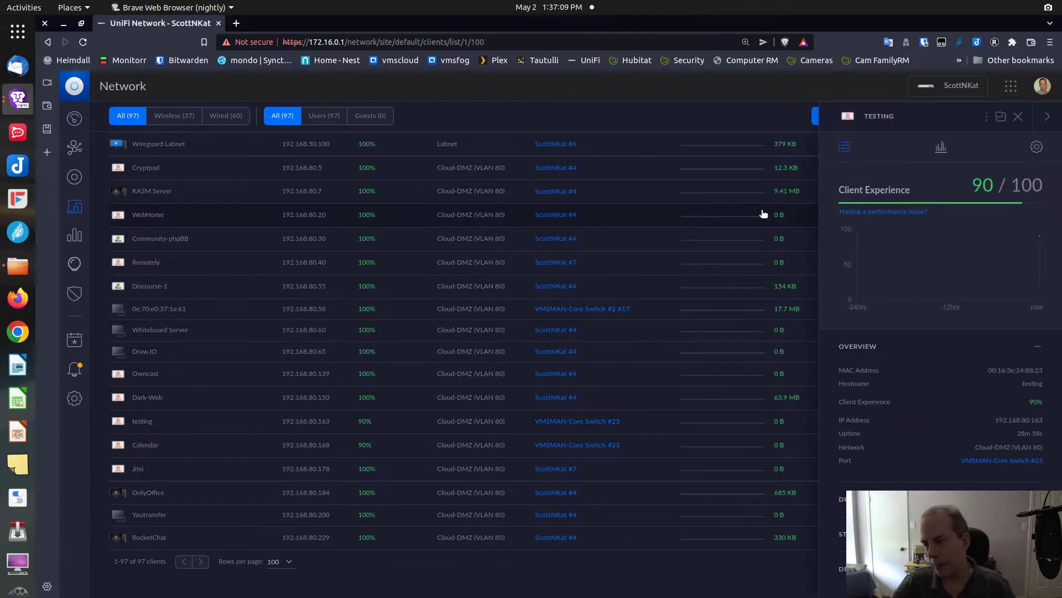
click(1001, 118)
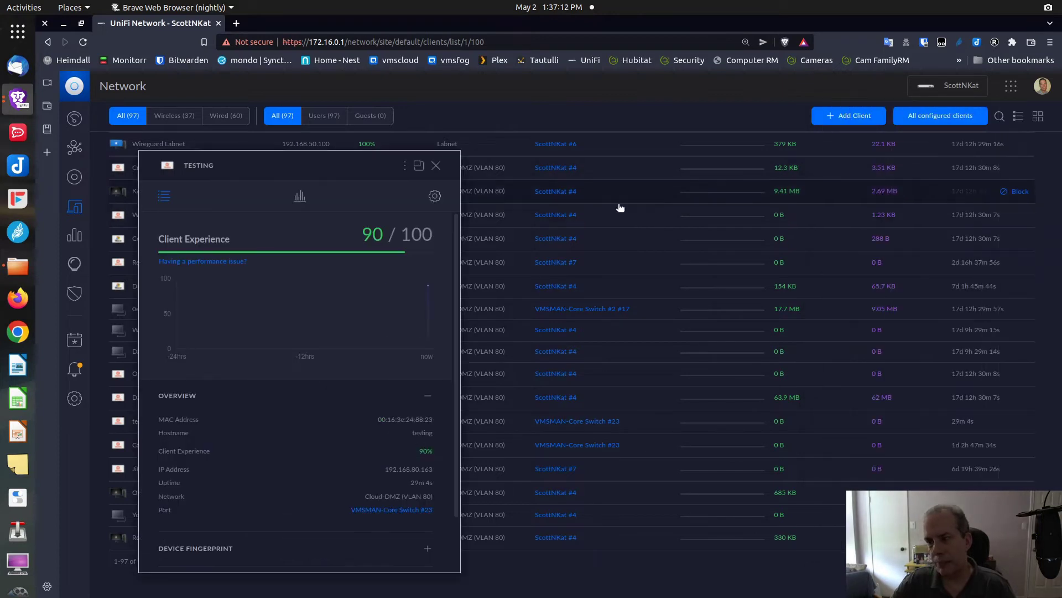
click(435, 196)
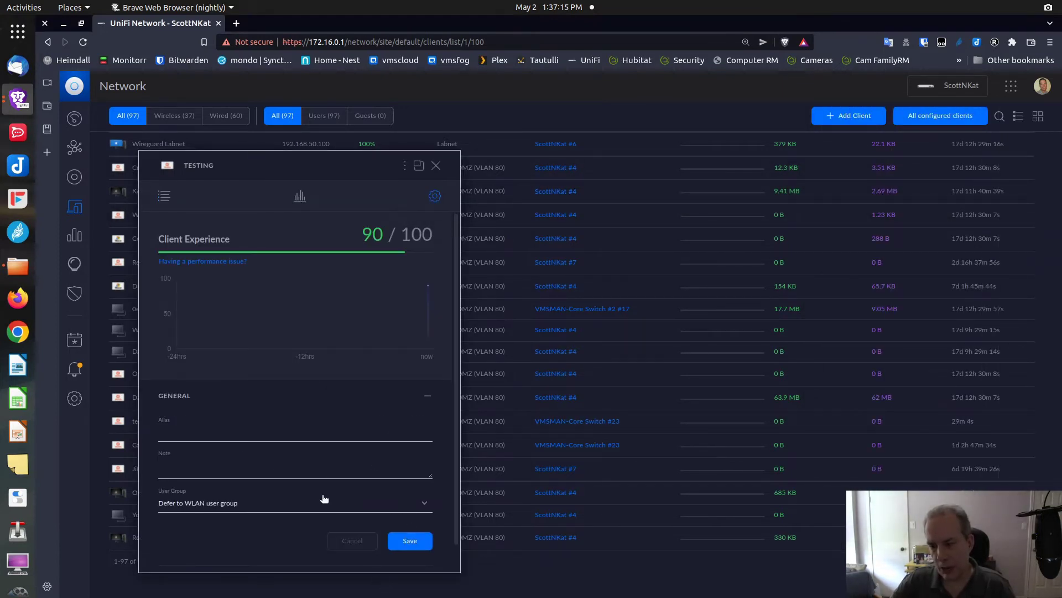
scroll(324, 500, down, 1)
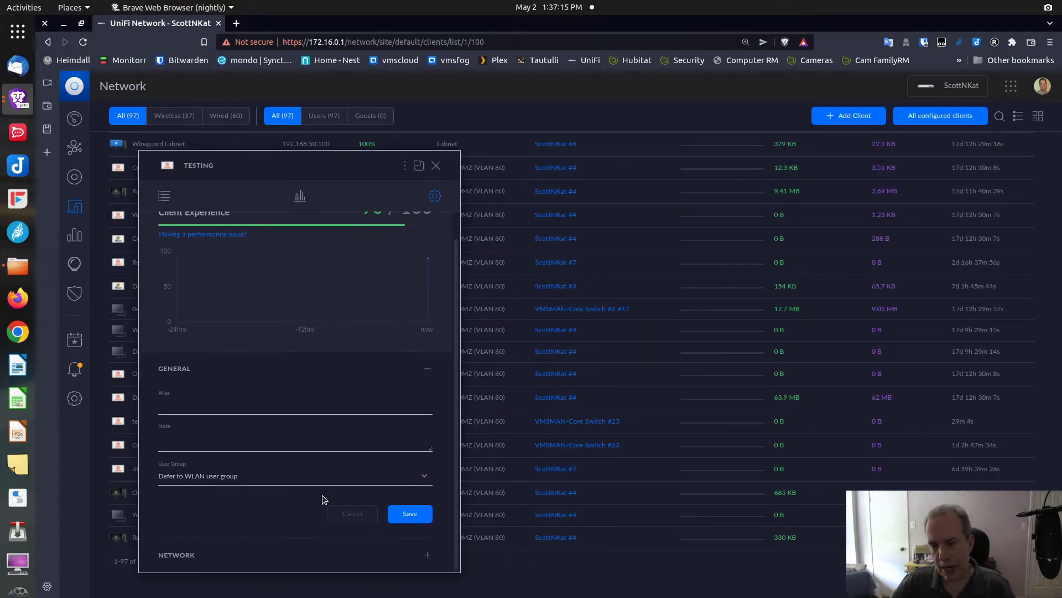
Turn on fixed IP 192.168.80.163 for testing, save, and close the panel
click(428, 555)
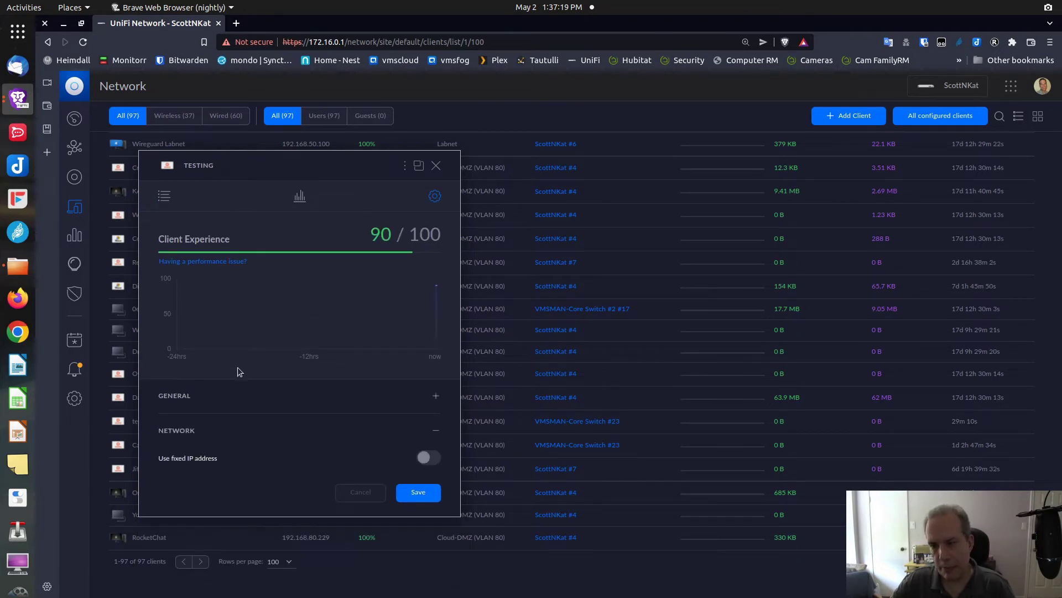
click(423, 459)
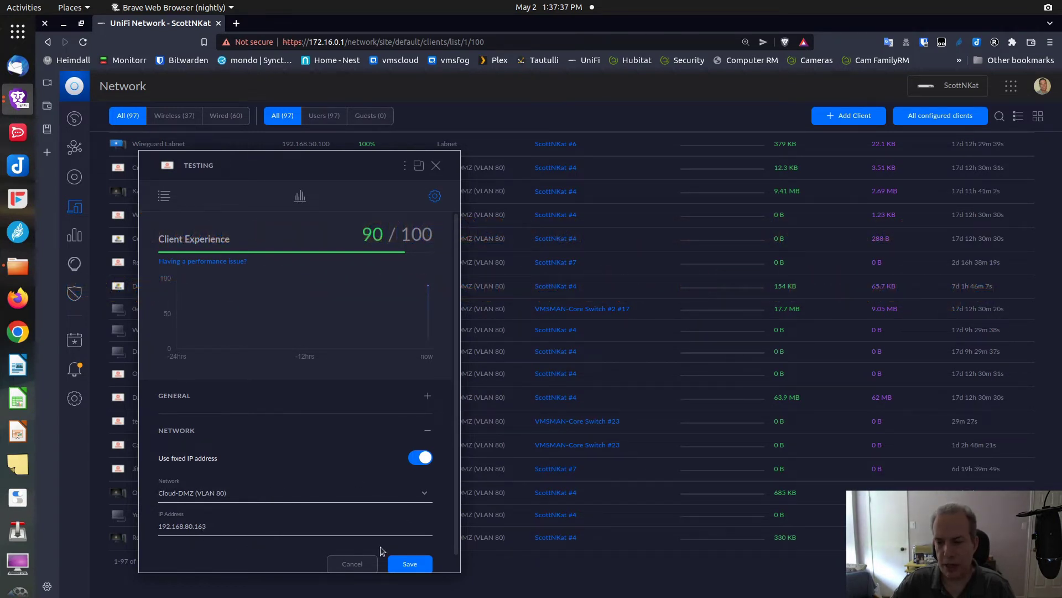
click(423, 568)
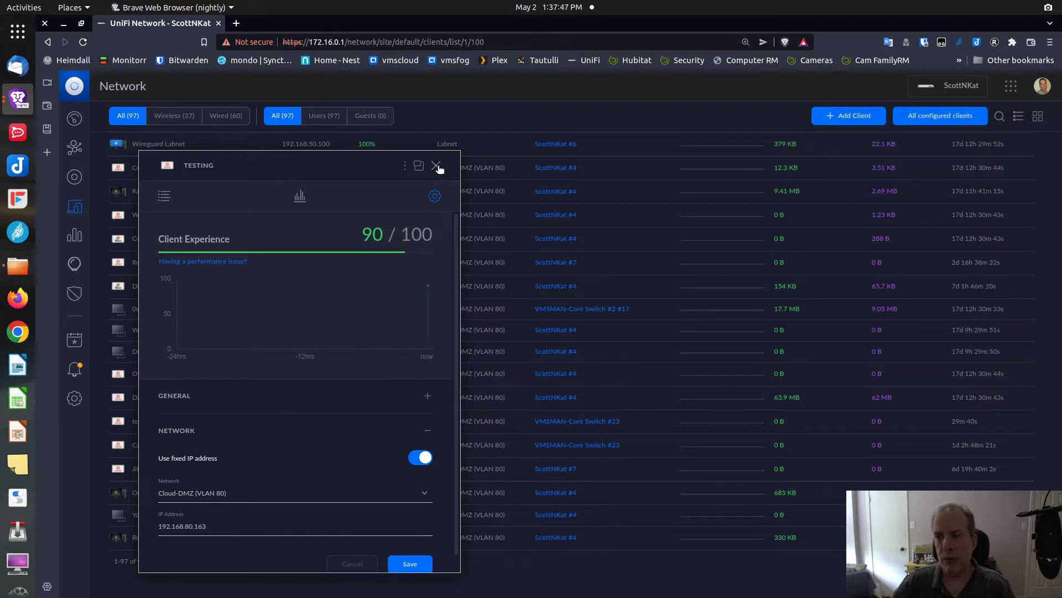
click(438, 169)
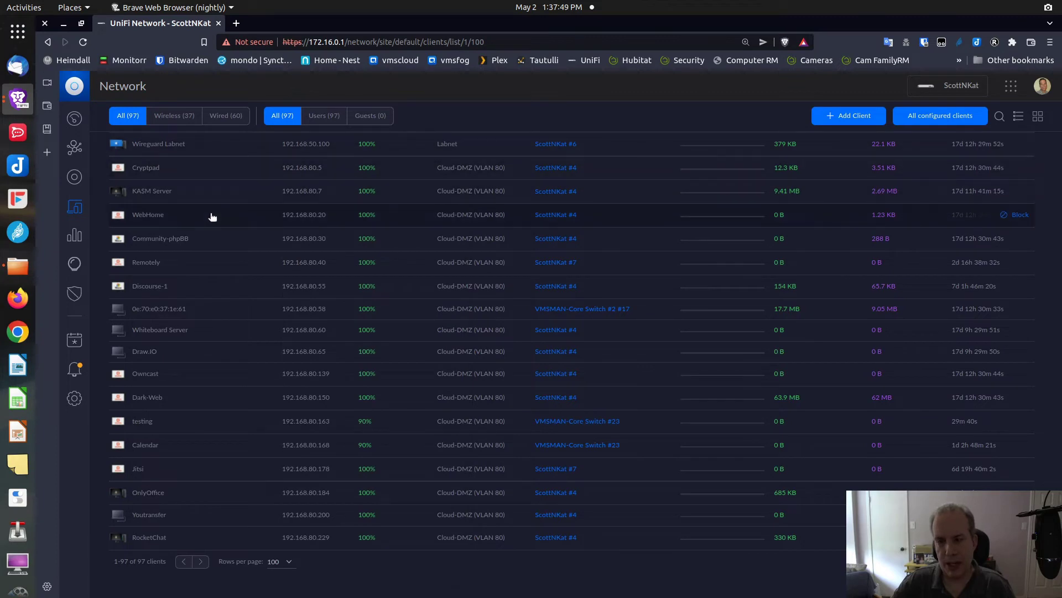
scroll(111, 220, up, 1)
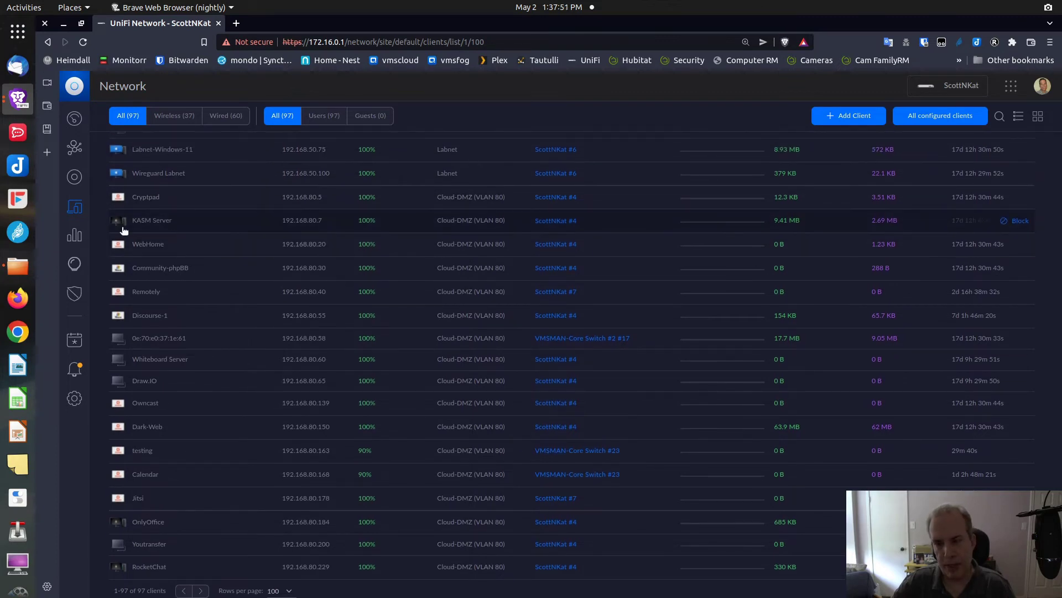
From Client History, switch off testing's Use fixed IP address and save
click(74, 263)
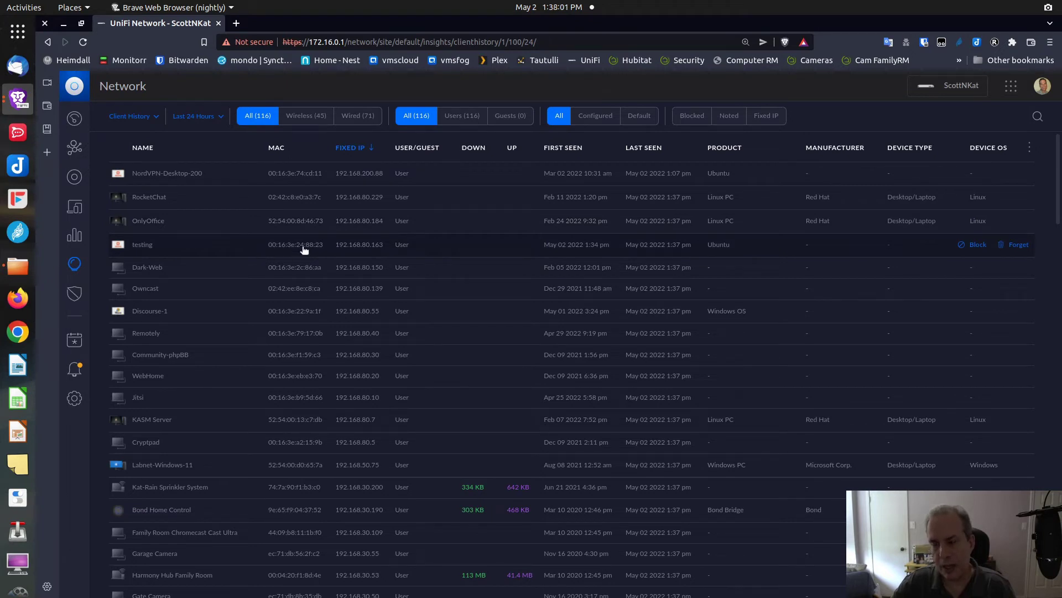
click(138, 252)
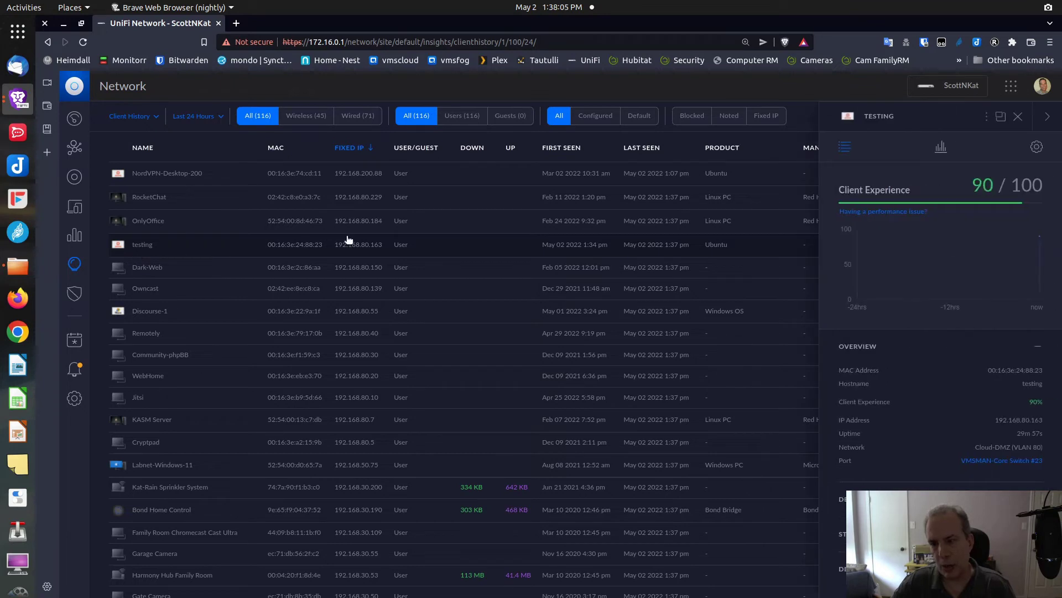
click(1037, 146)
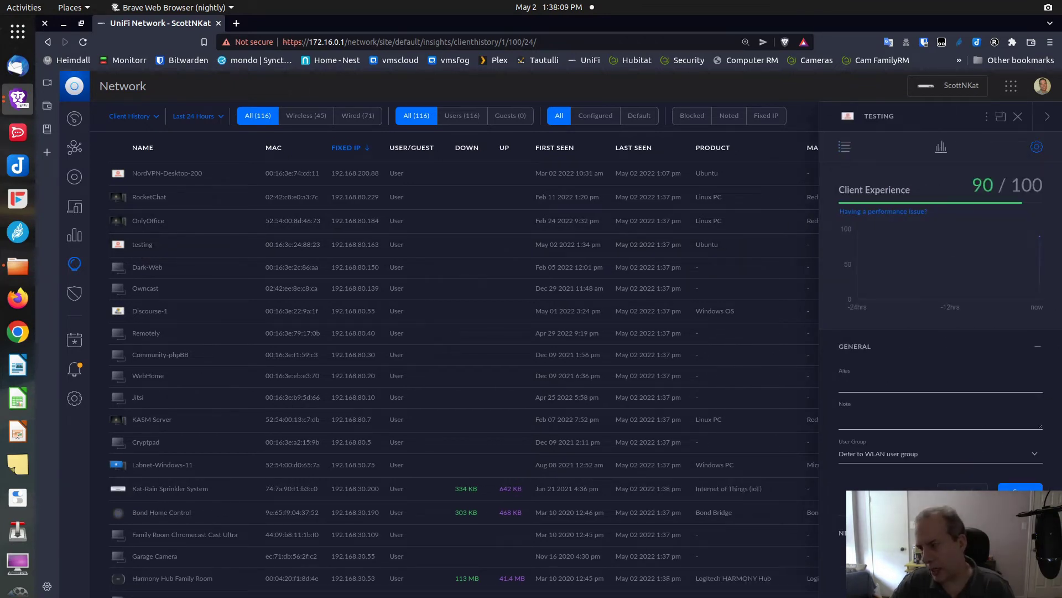
click(1038, 346)
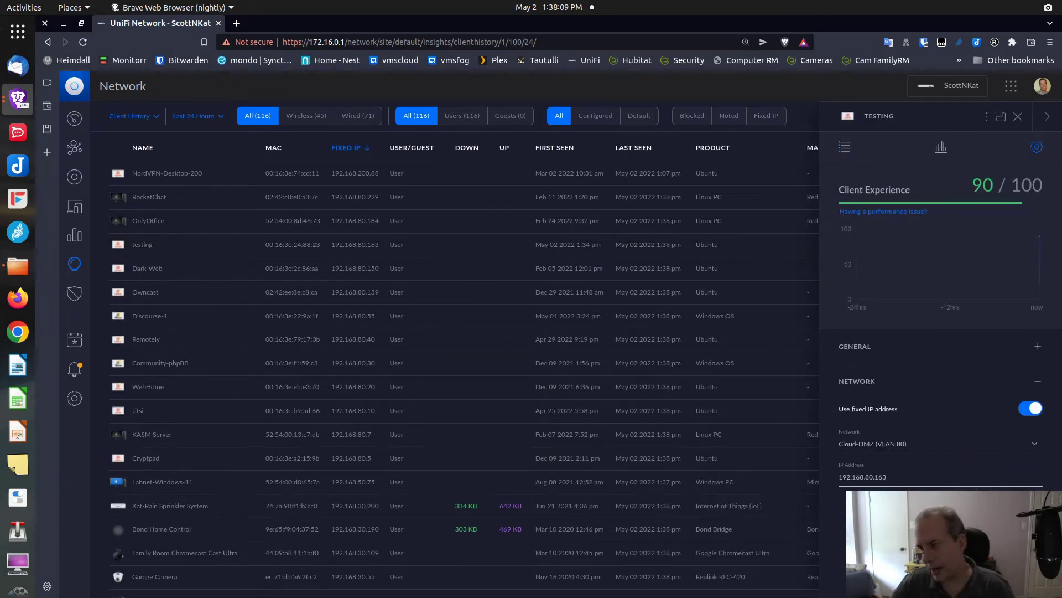
click(1030, 410)
click(1012, 445)
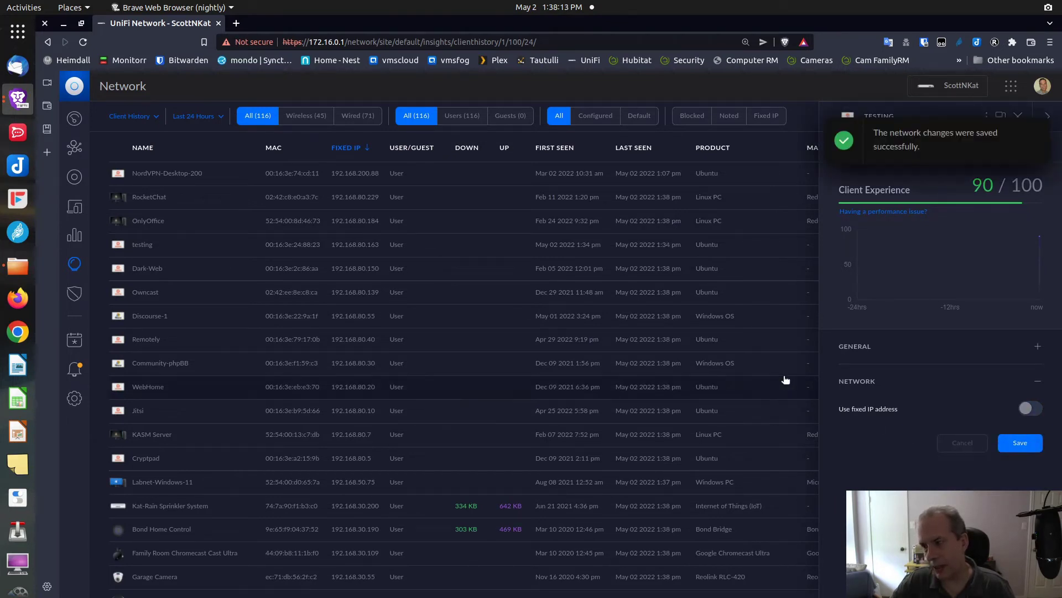
click(1017, 116)
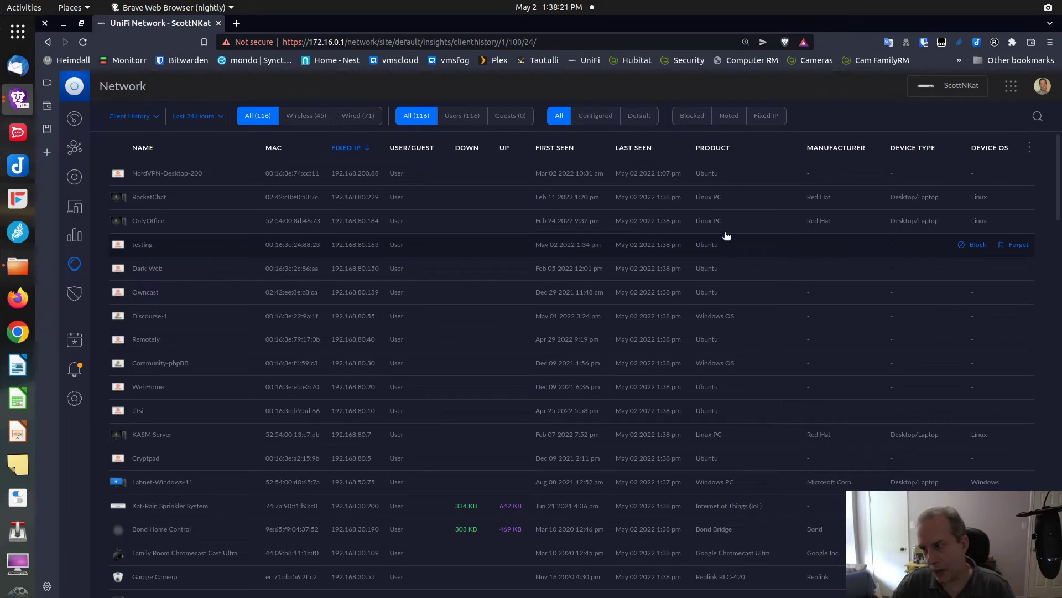
Forget the testing client, confirming the 'Forget testing?' dialog twice
click(1021, 247)
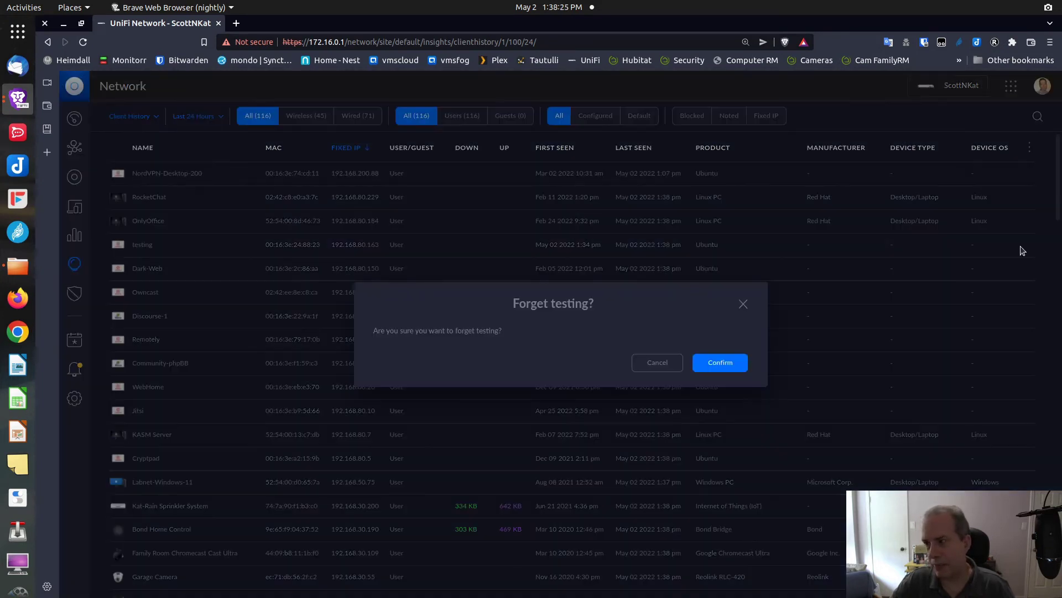
click(720, 363)
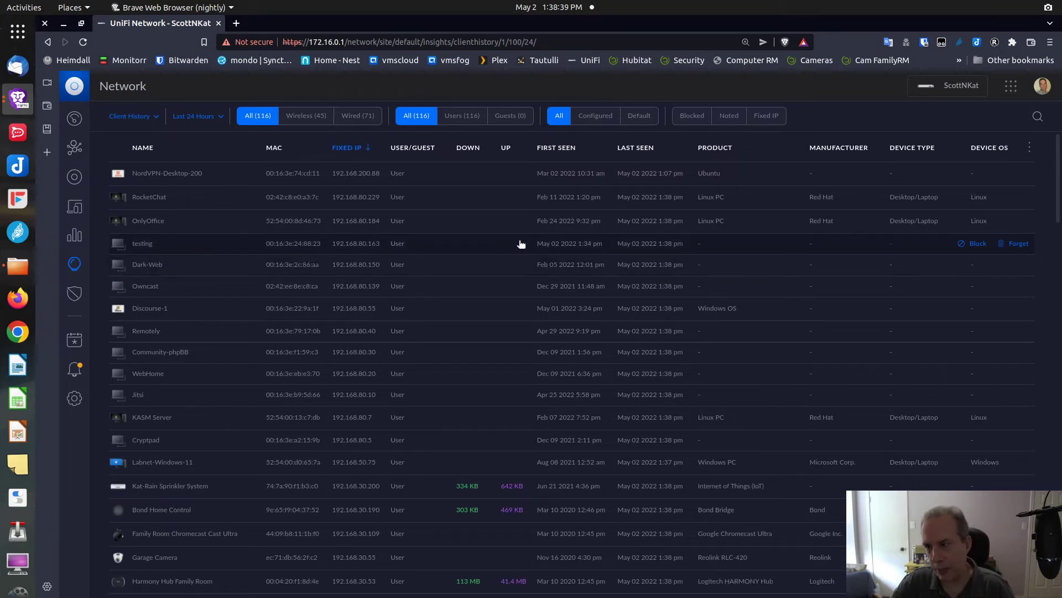
click(1004, 244)
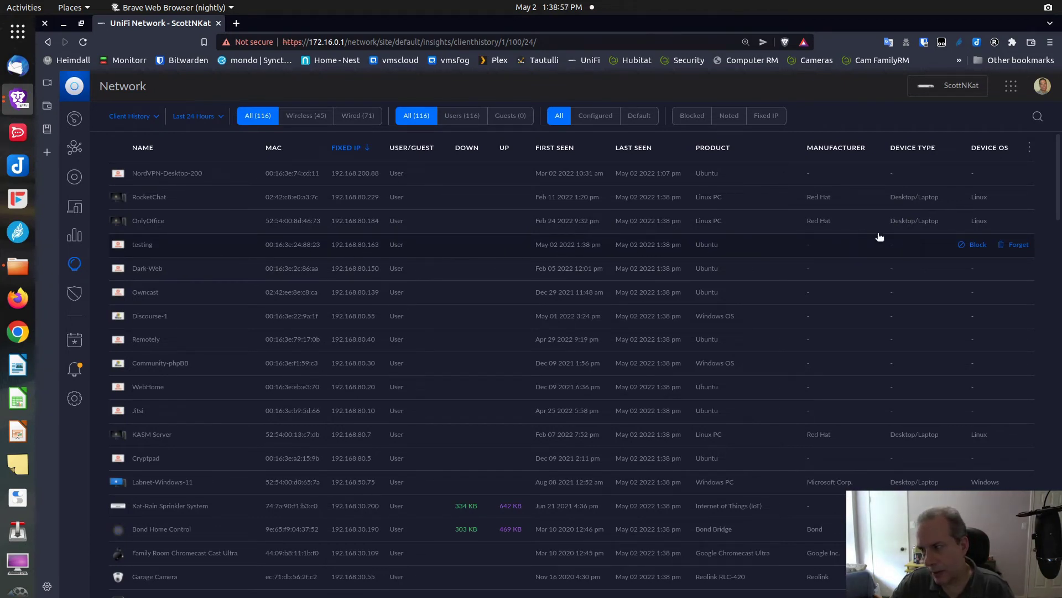
click(1018, 246)
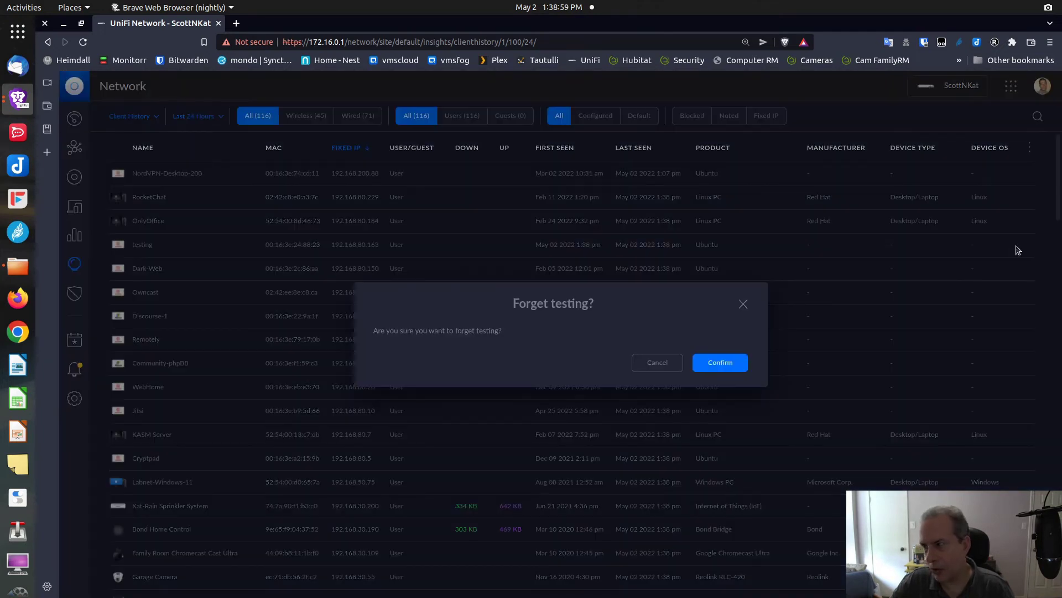
click(721, 363)
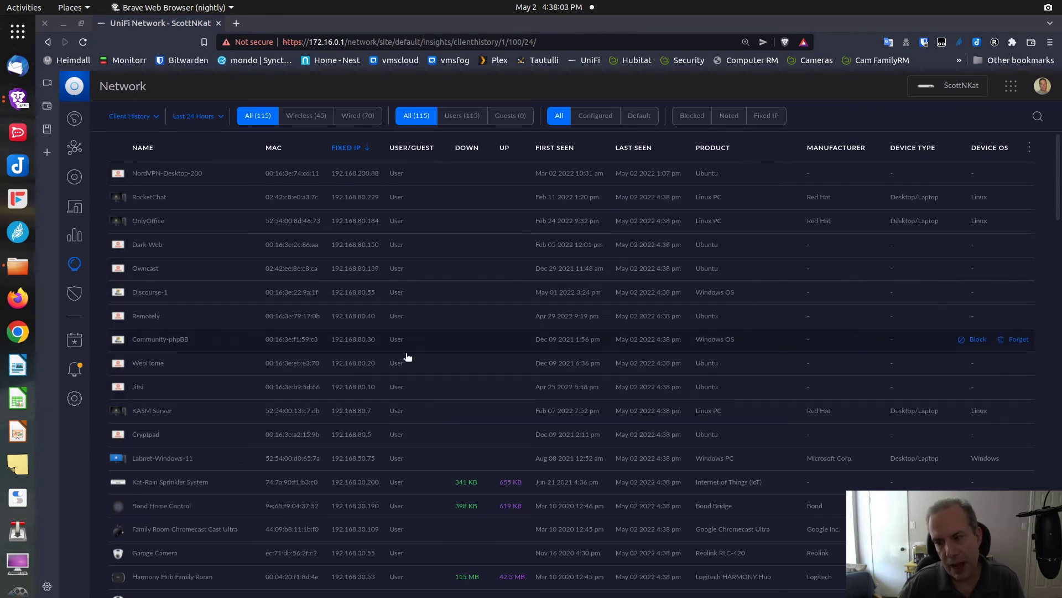
scroll(465, 392, down, 3)
scroll(465, 391, down, 7)
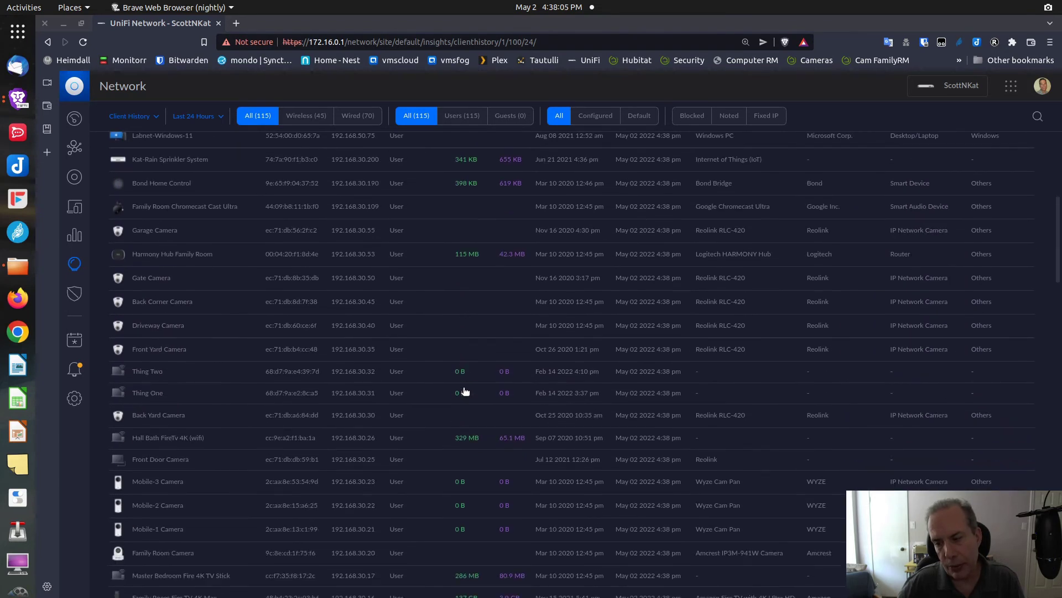
scroll(465, 392, down, 10)
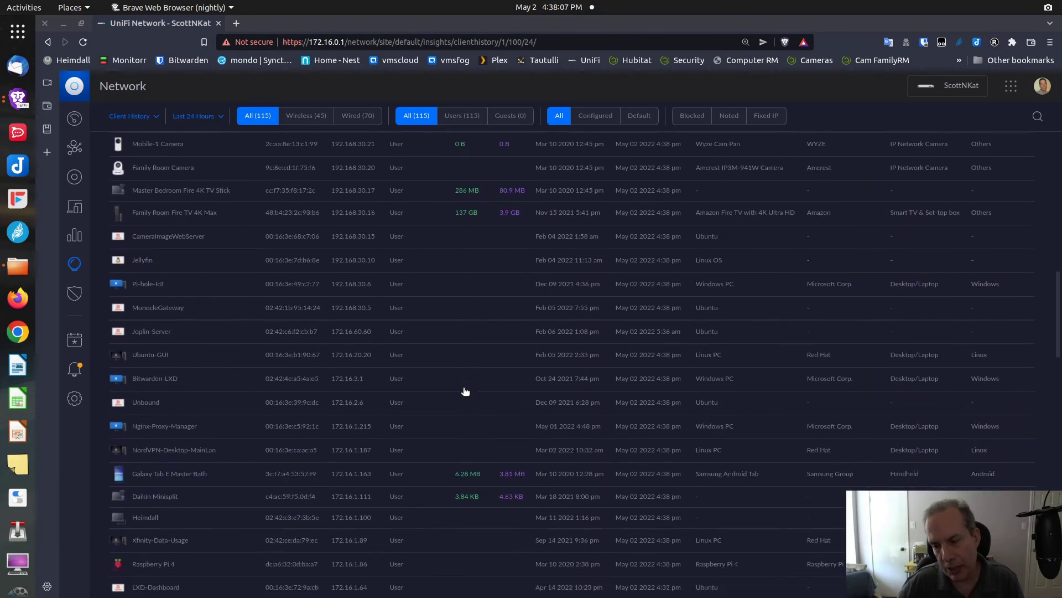
scroll(465, 391, down, 4)
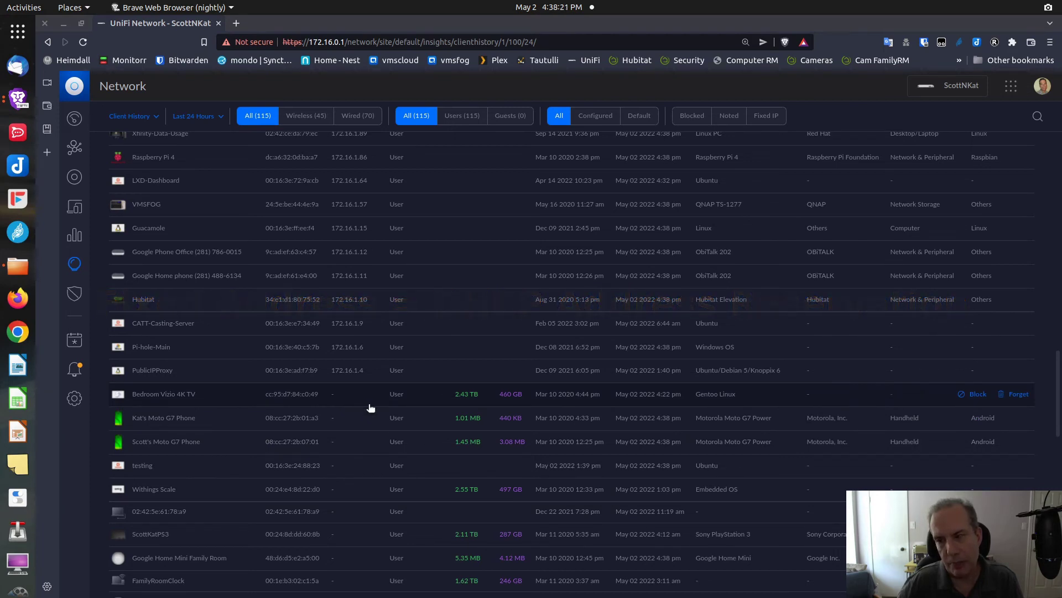
scroll(371, 407, up, 6)
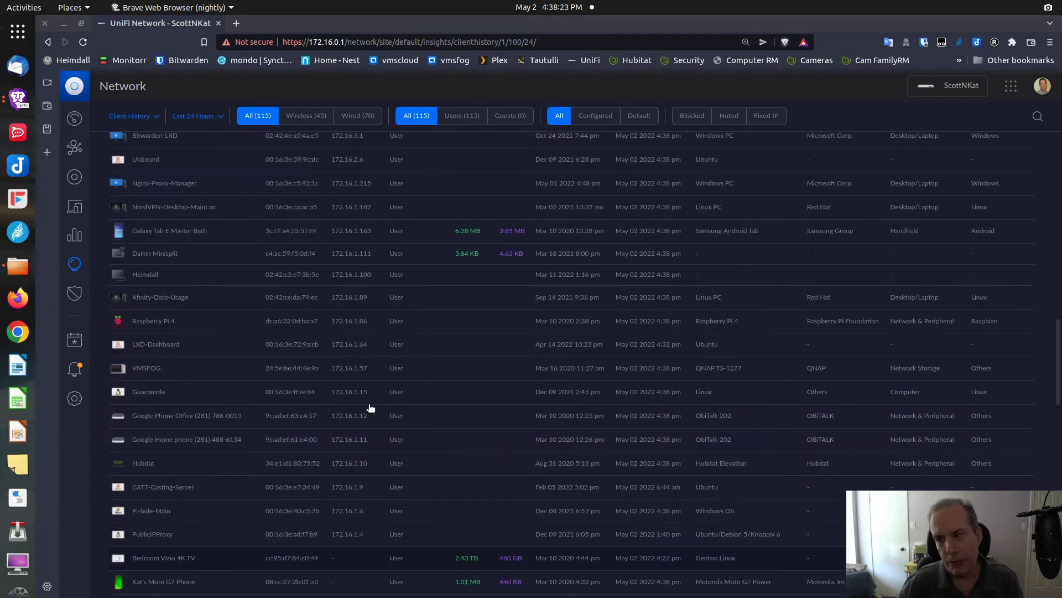
scroll(370, 407, up, 7)
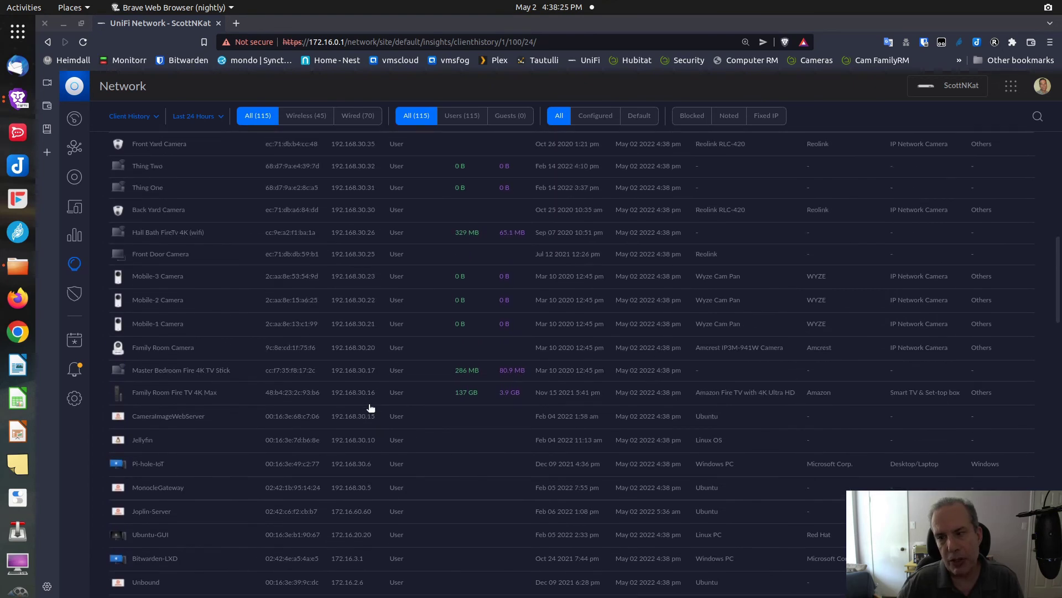
scroll(370, 407, down, 10)
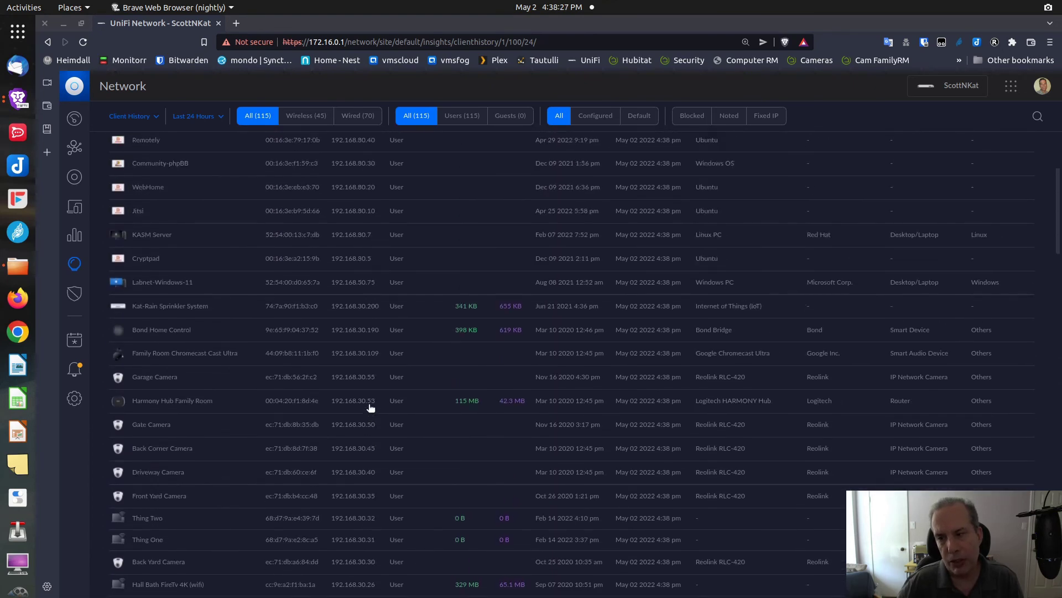
scroll(370, 408, up, 2)
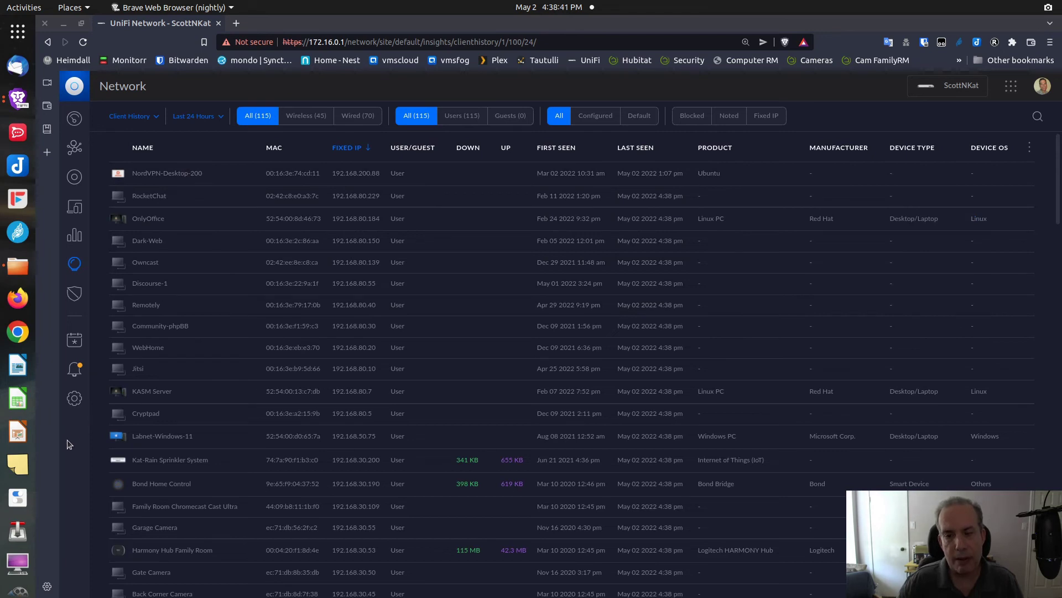
Go to Settings > Backup to view the daily auto backup and seven saved backups
click(76, 404)
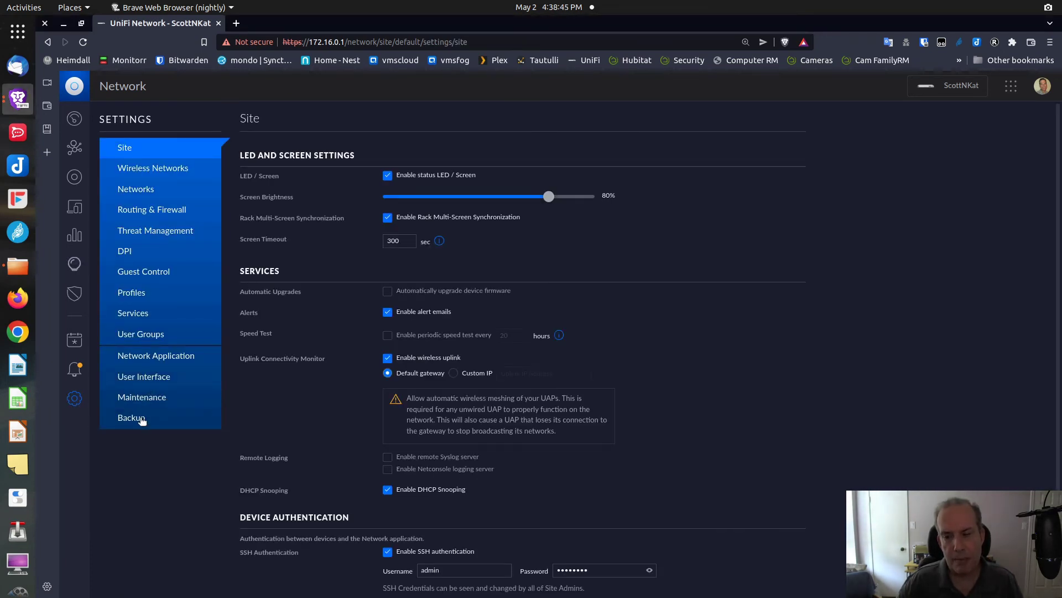
click(142, 421)
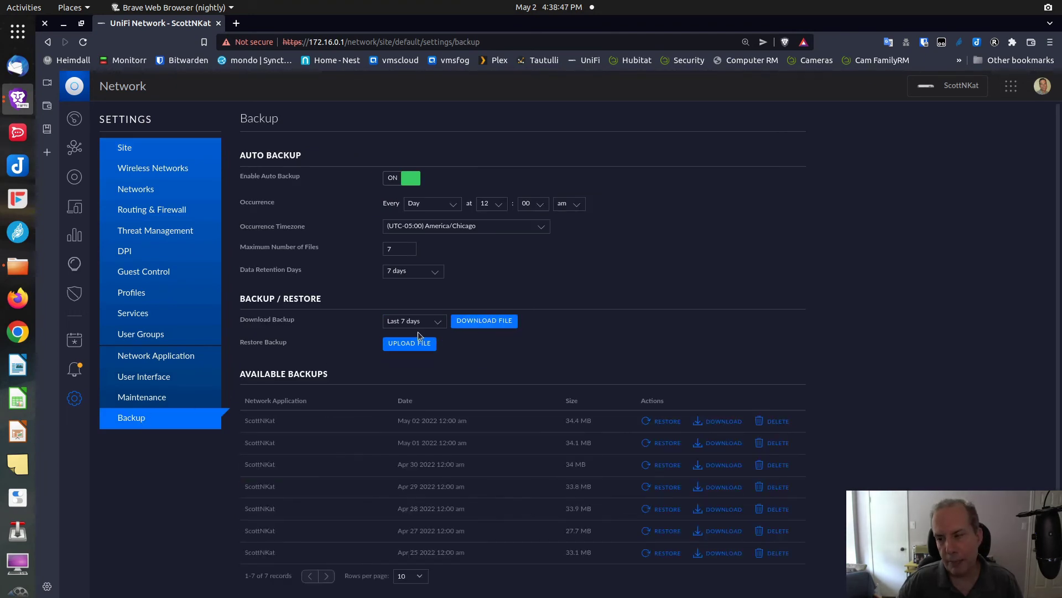